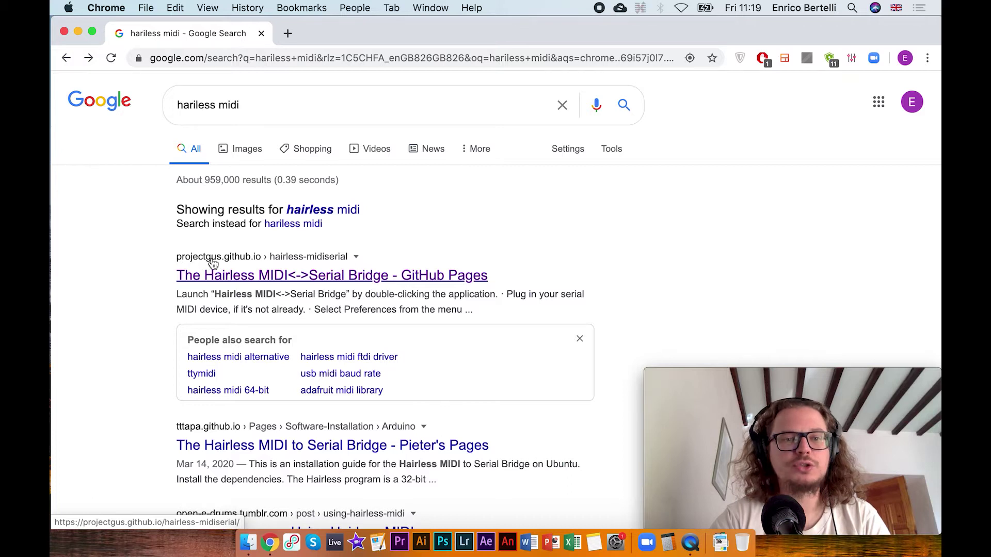
# Open the Hairless MIDI<->Serial Bridge project page from the search results and download its Mac OS X version
pyautogui.click(250, 279)
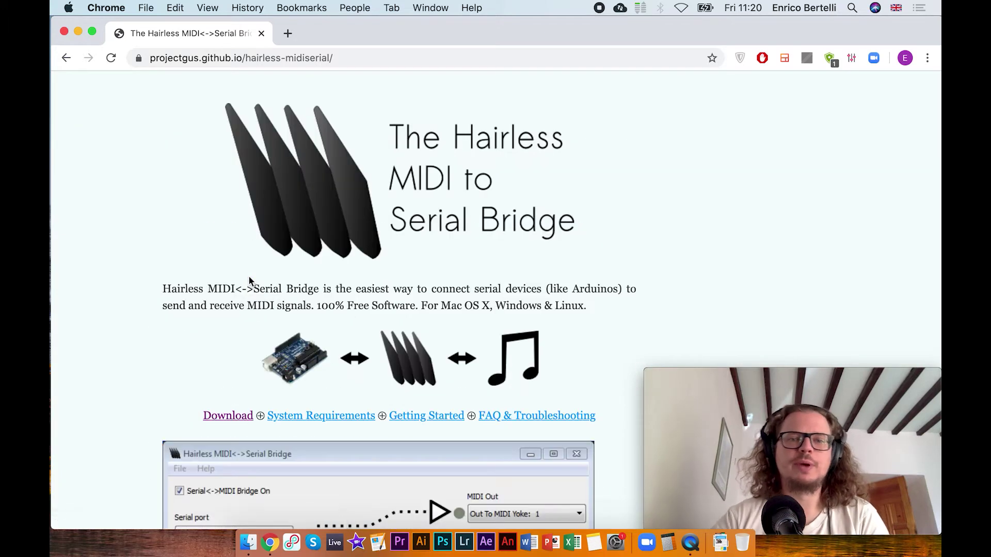
pyautogui.scroll(-5, 249, 279)
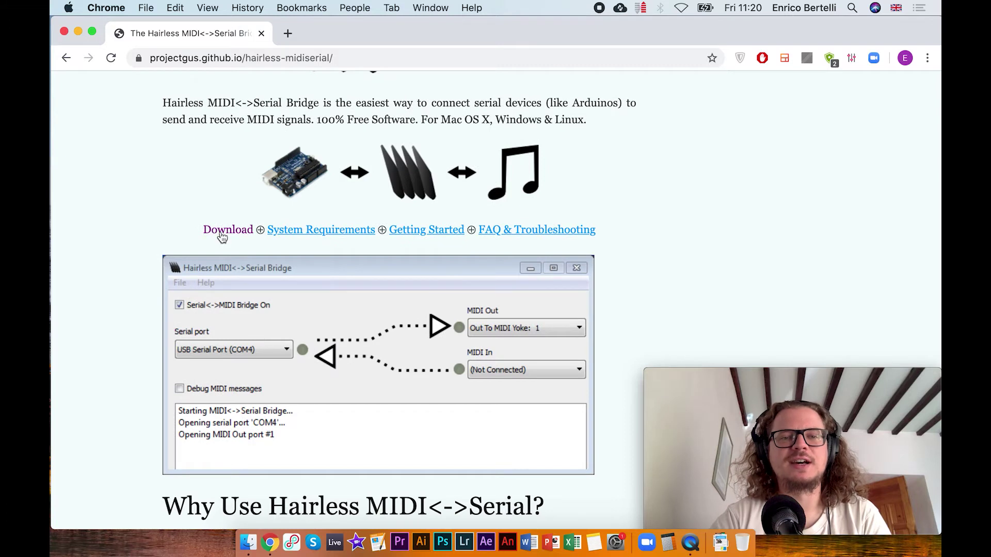
pyautogui.click(232, 237)
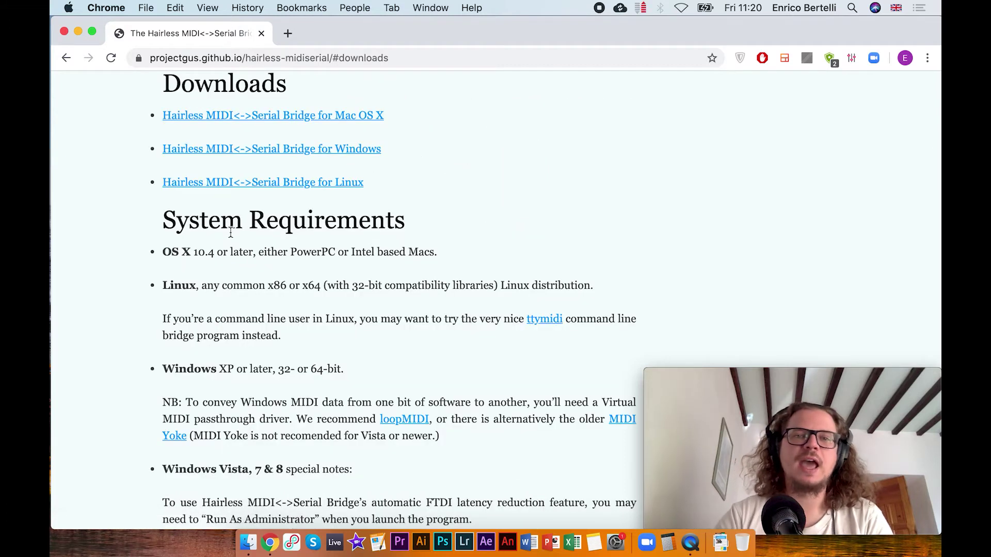
pyautogui.click(373, 120)
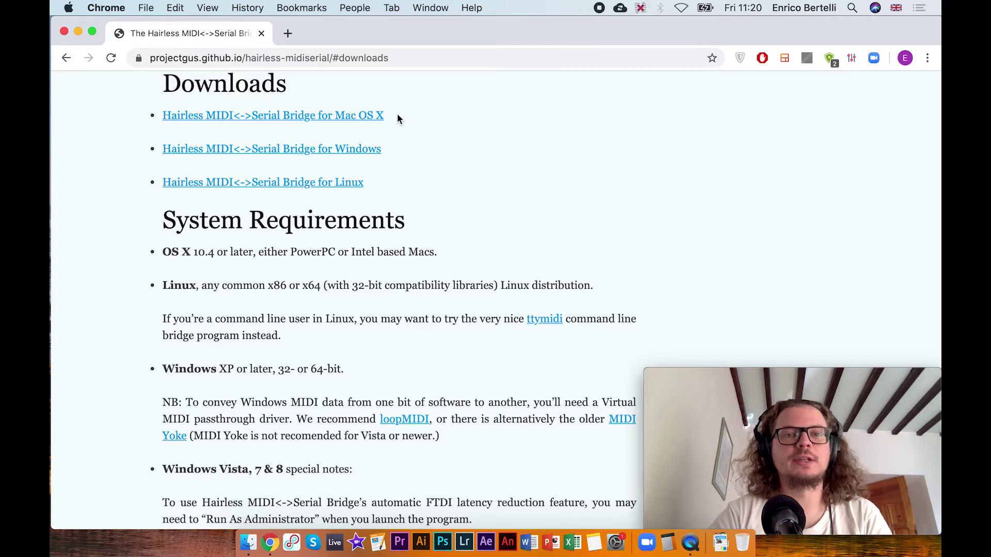
pyautogui.click(370, 119)
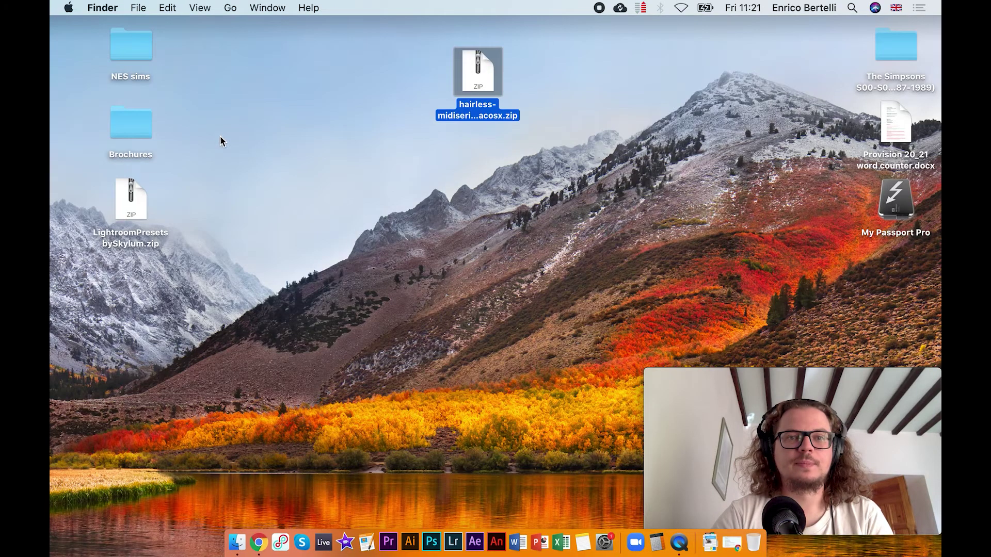
# Extract the downloaded hairless-midiserial zip on the desktop and open the extracted hairless-midiserial folder
pyautogui.doubleClick(480, 73)
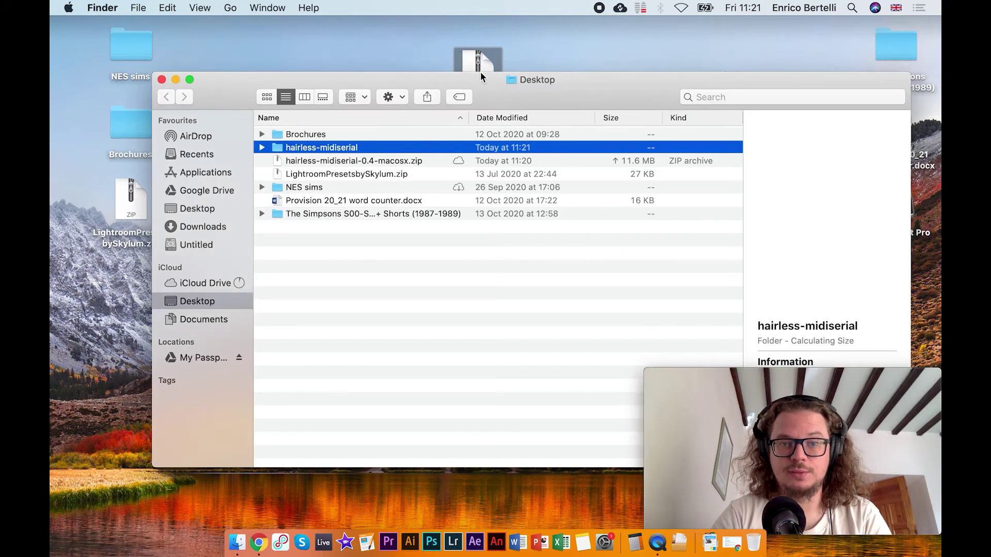
pyautogui.moveTo(548, 90); pyautogui.dragTo(335, 248)
pyautogui.click(889, 280)
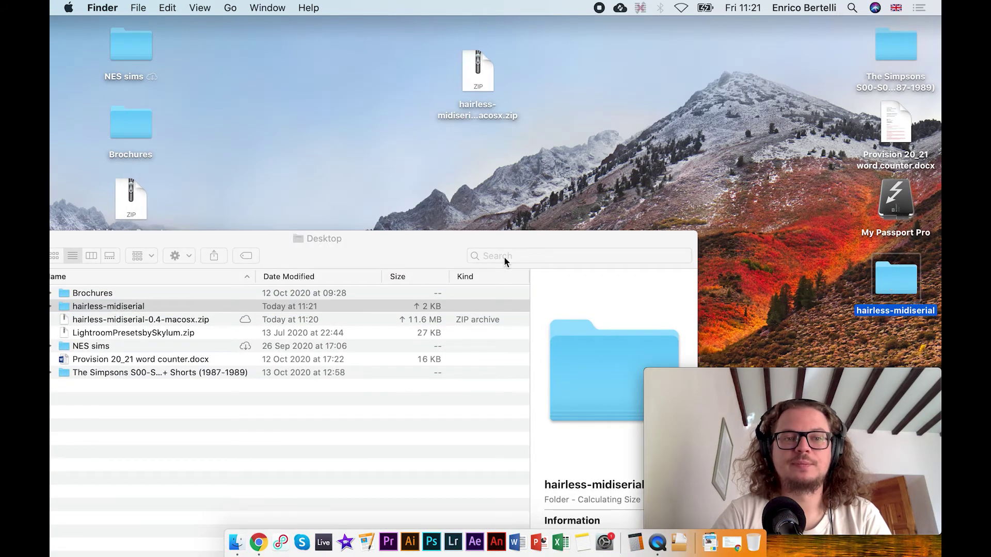
pyautogui.press('super+o')
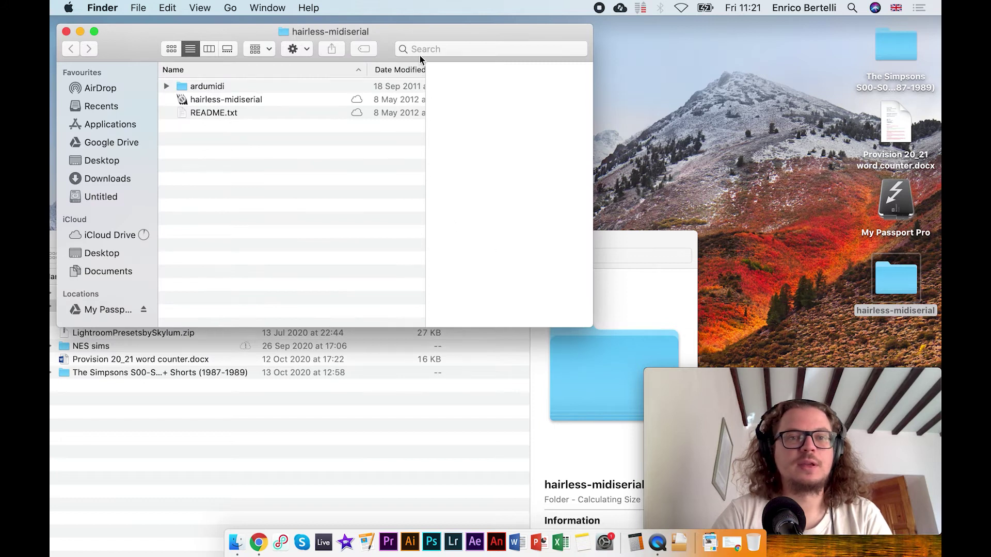
pyautogui.moveTo(419, 34); pyautogui.dragTo(699, 77)
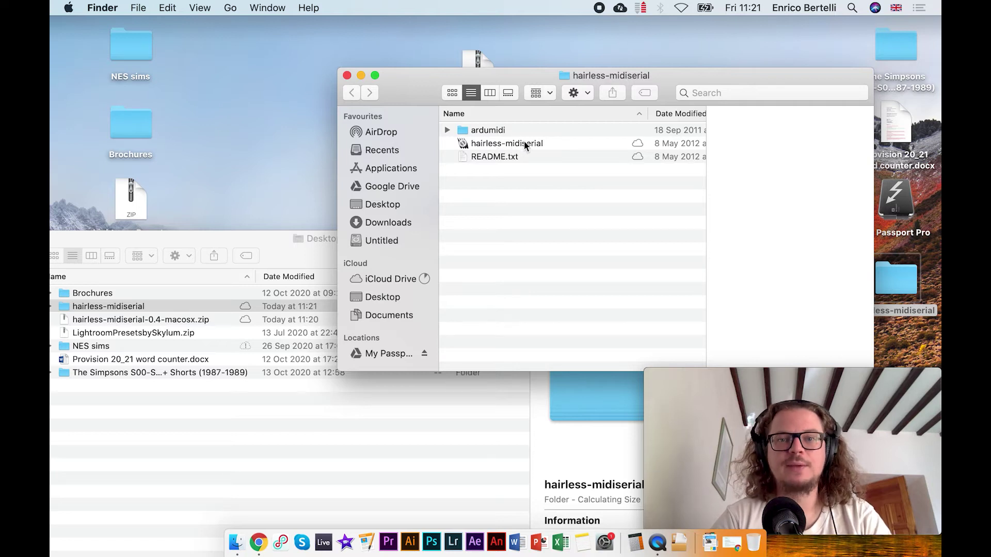
pyautogui.click(516, 143)
# Launch the hairless-midiserial application from the Downloads folder, close it and open it again
pyautogui.moveTo(271, 242); pyautogui.dragTo(484, 126)
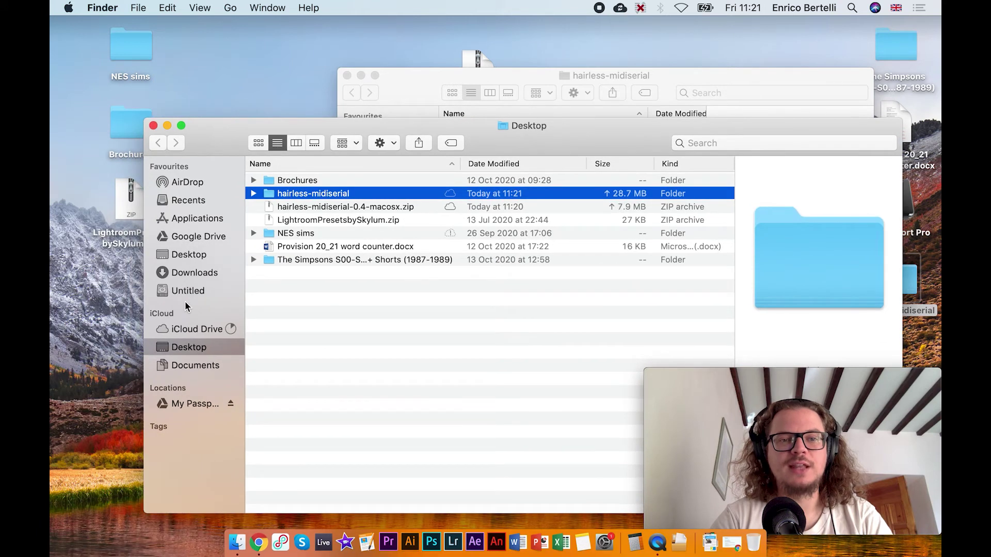
pyautogui.click(191, 272)
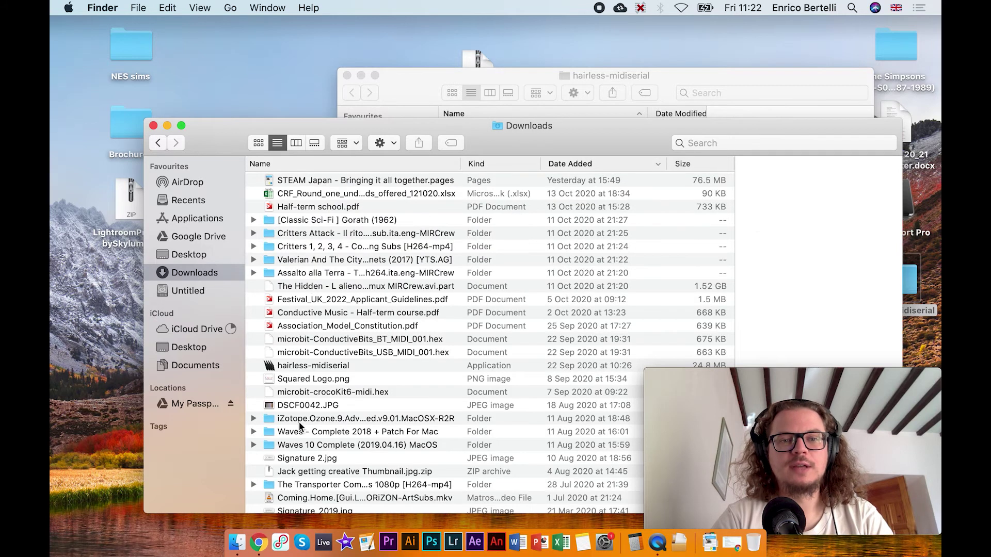
pyautogui.scroll(-3, 318, 370)
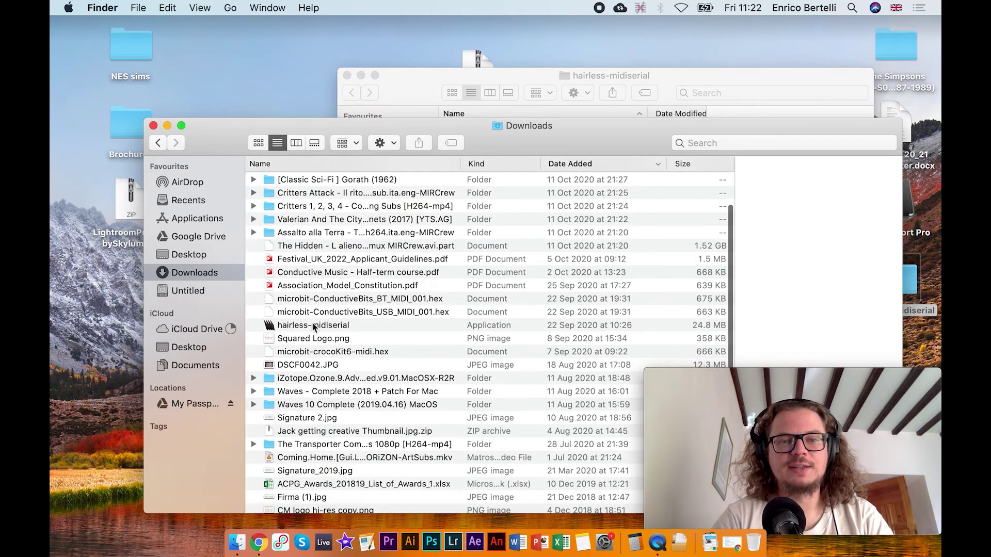
pyautogui.doubleClick(312, 324)
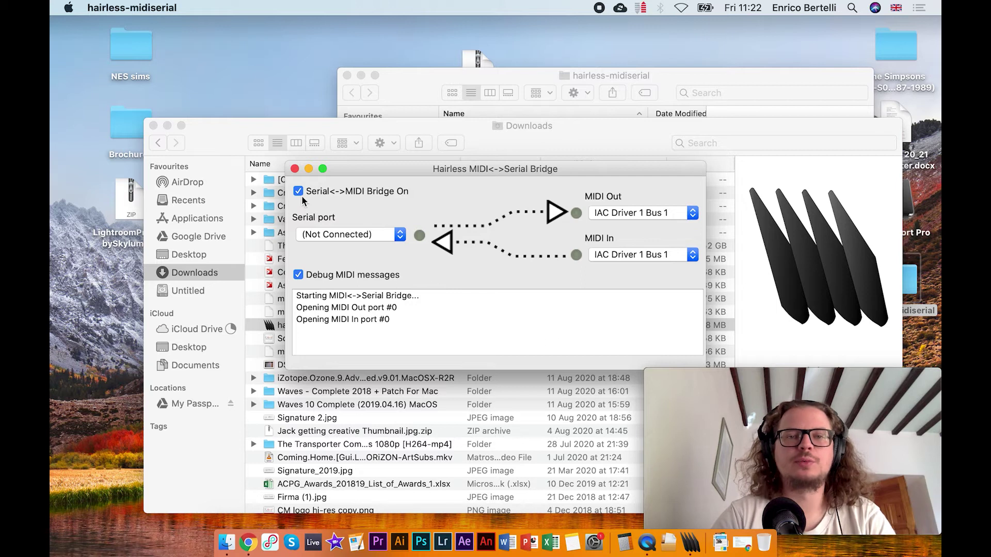
pyautogui.click(294, 169)
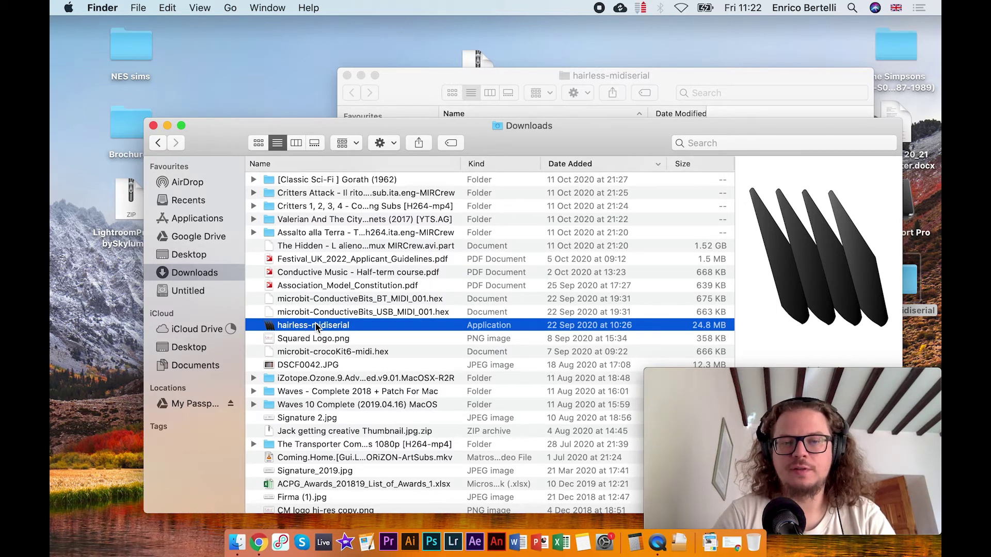
pyautogui.rightClick(315, 323)
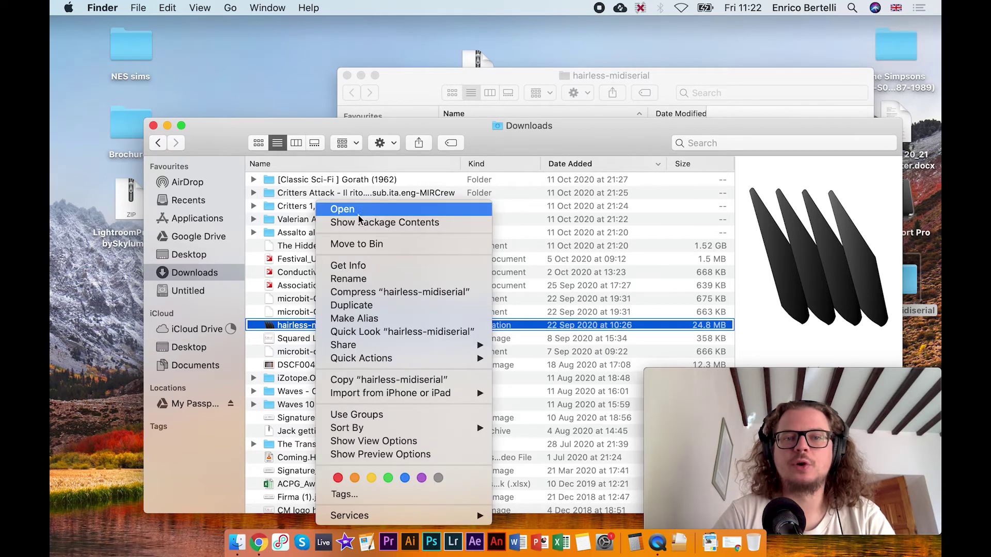
pyautogui.click(365, 213)
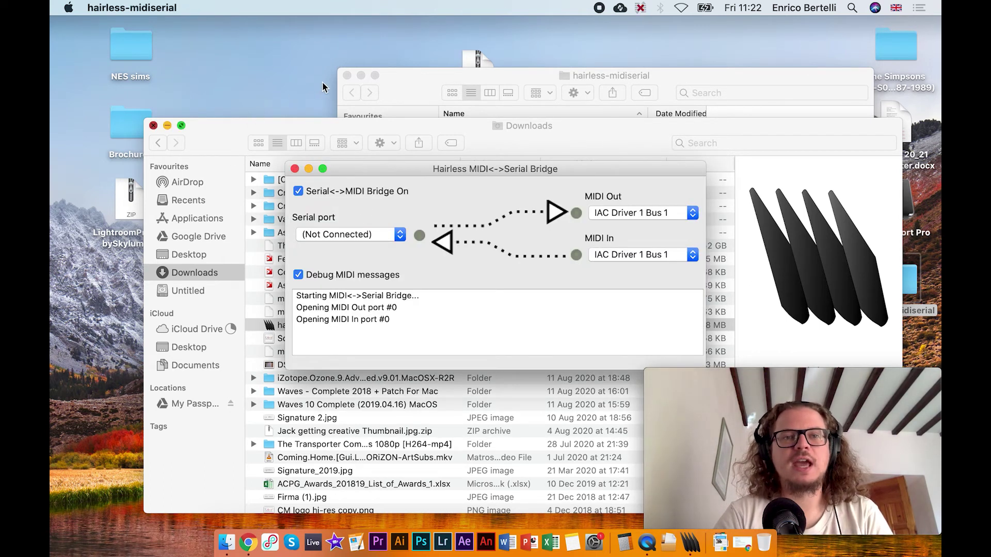
# Close the open Finder windows and move the Hairless MIDI<->Serial Bridge window aside on the desktop
pyautogui.click(346, 78)
pyautogui.click(345, 75)
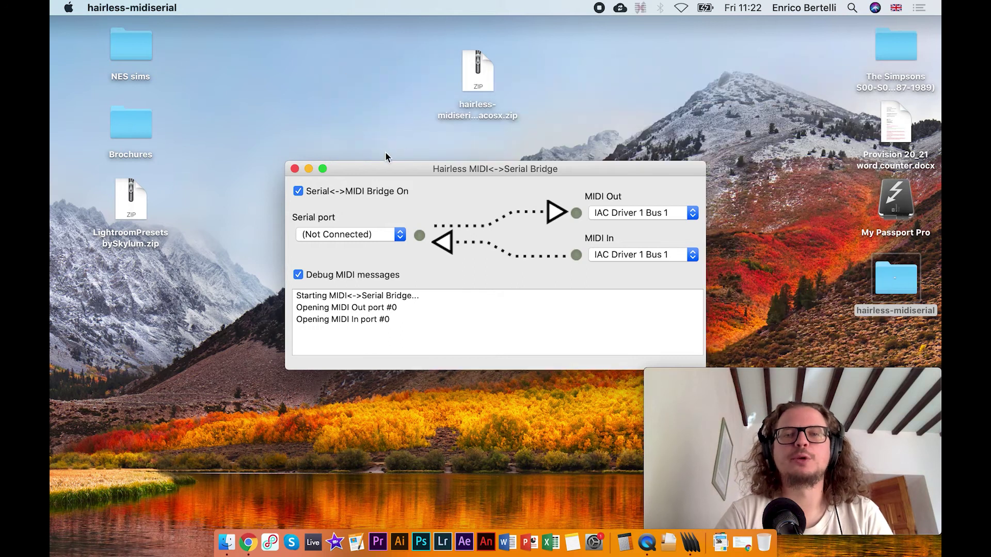
pyautogui.moveTo(385, 172); pyautogui.dragTo(181, 110)
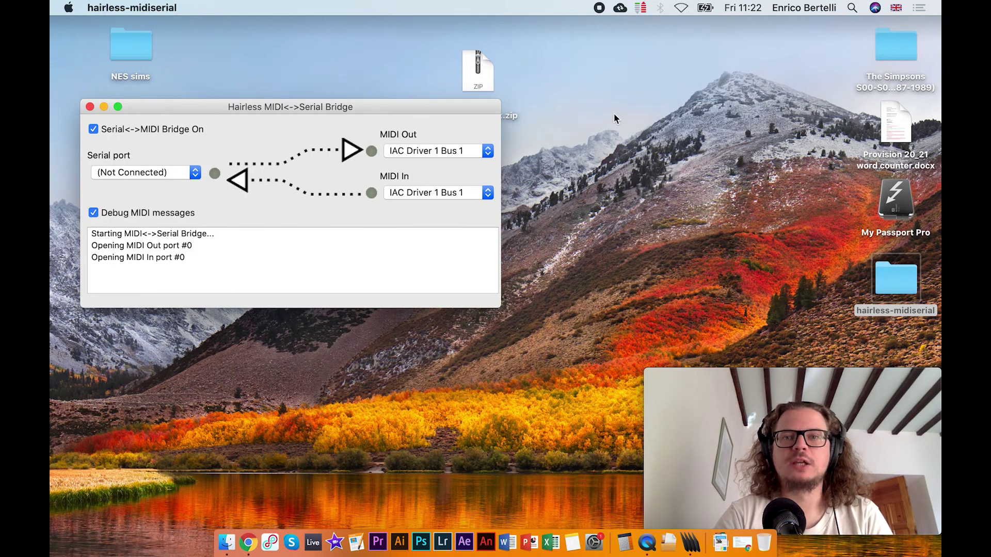
# Search the Mac for "midi" with Spotlight and open Audio MIDI Setup
pyautogui.click(852, 10)
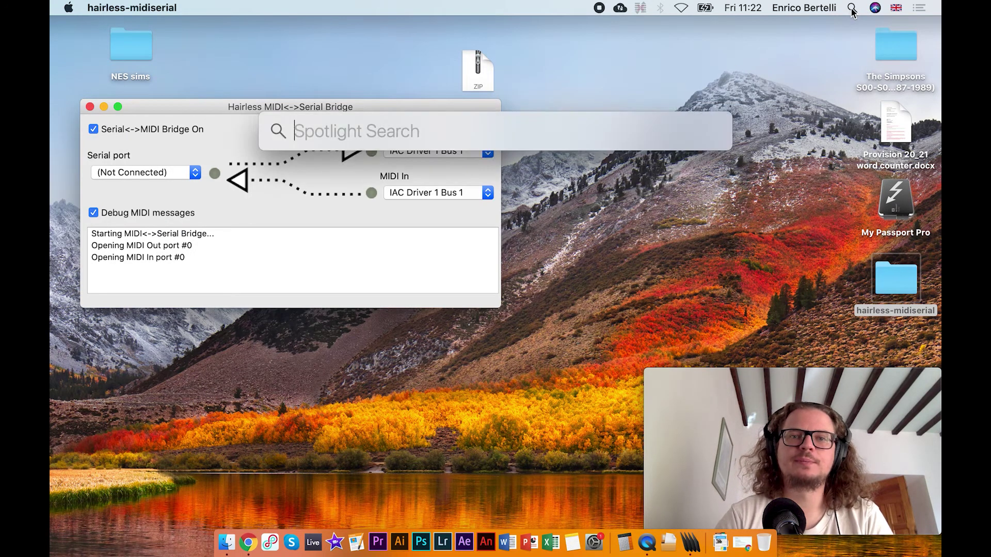
pyautogui.write('midi')
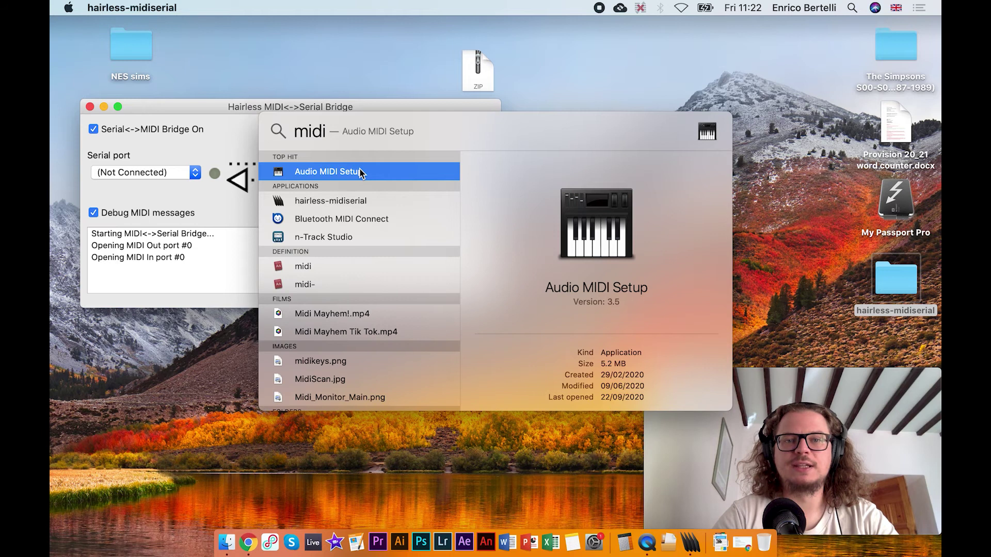
pyautogui.press('super+a')
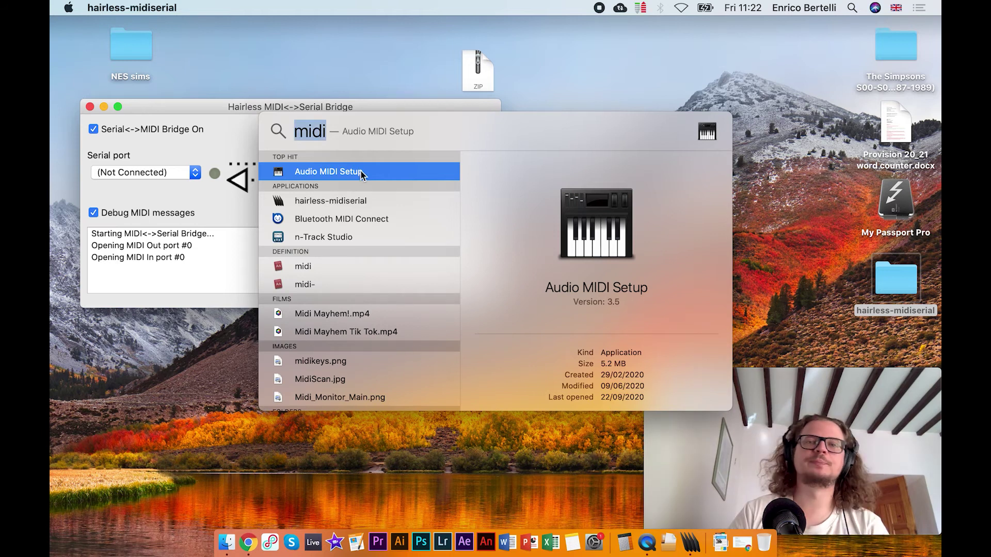
pyautogui.click(360, 174)
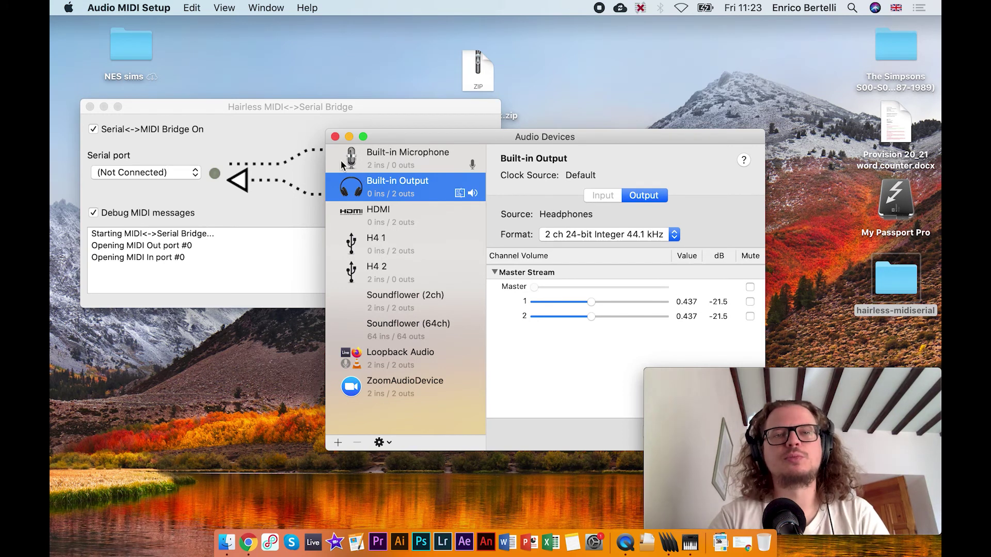
# Show the MIDI Studio window and move it fully into view
pyautogui.click(266, 8)
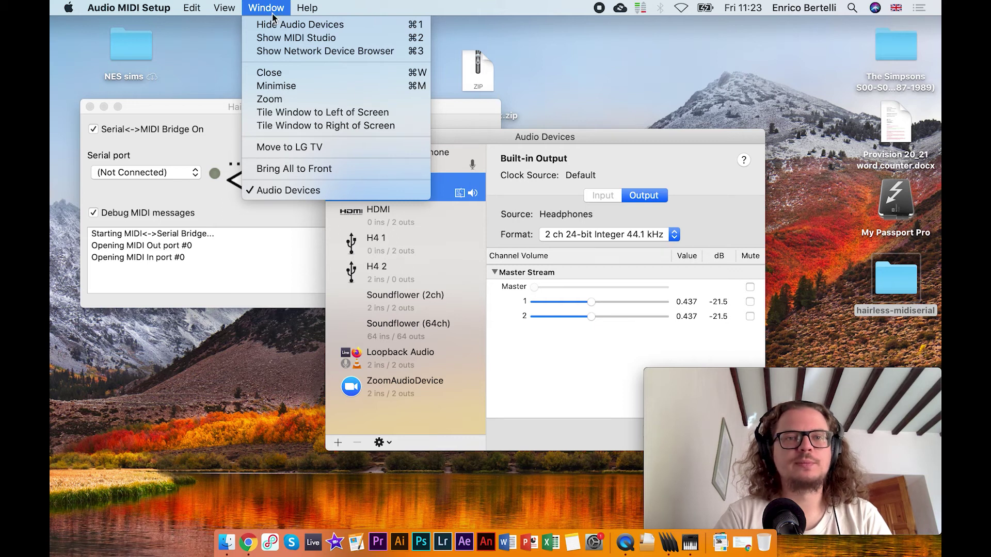
pyautogui.click(309, 39)
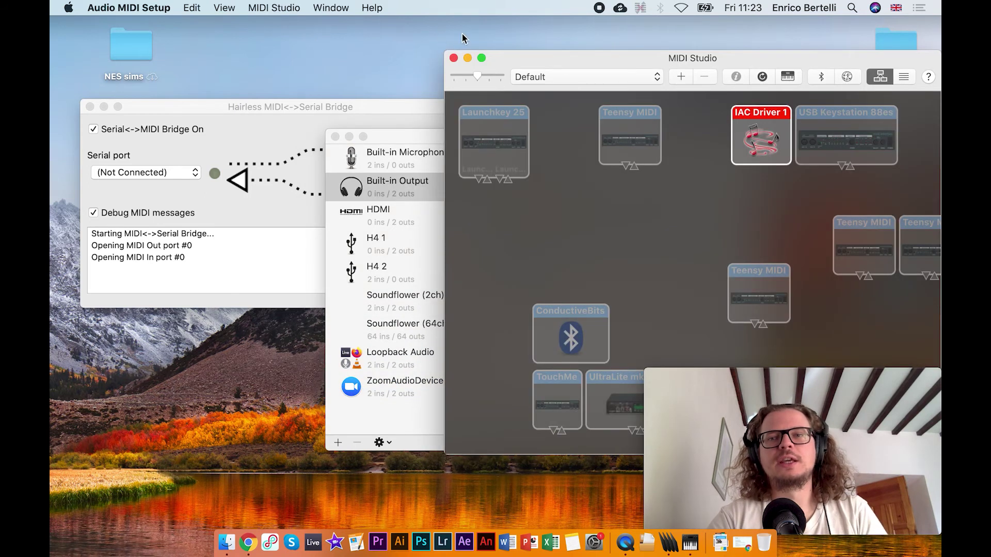
pyautogui.moveTo(550, 57); pyautogui.dragTo(461, 57)
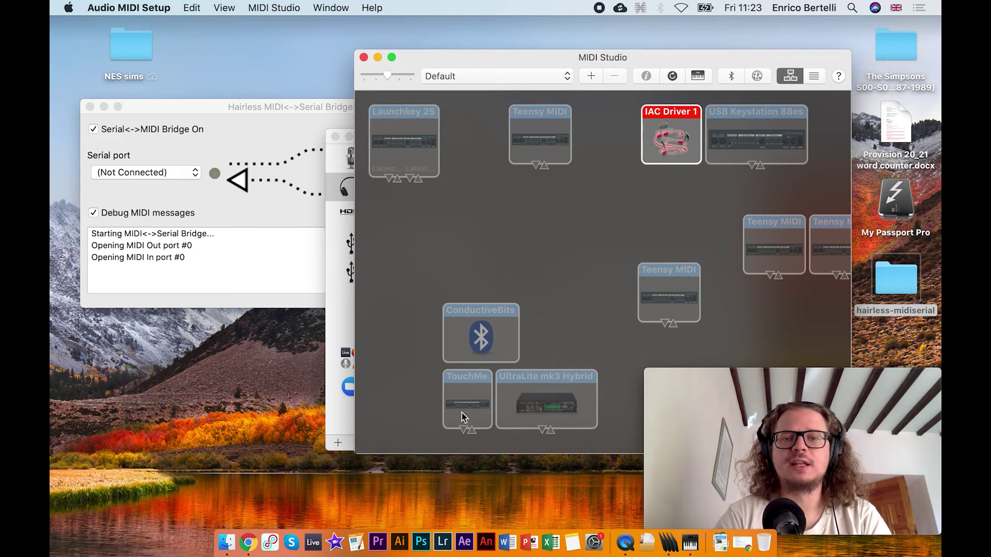
# Open the properties of IAC Driver 1 and make sure the device is set to online
pyautogui.click(671, 142)
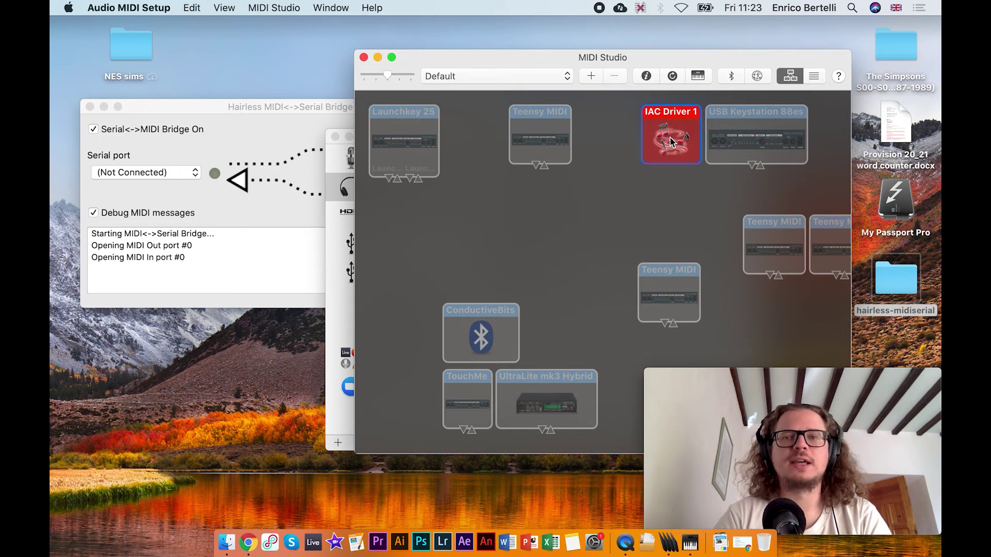
pyautogui.doubleClick(670, 142)
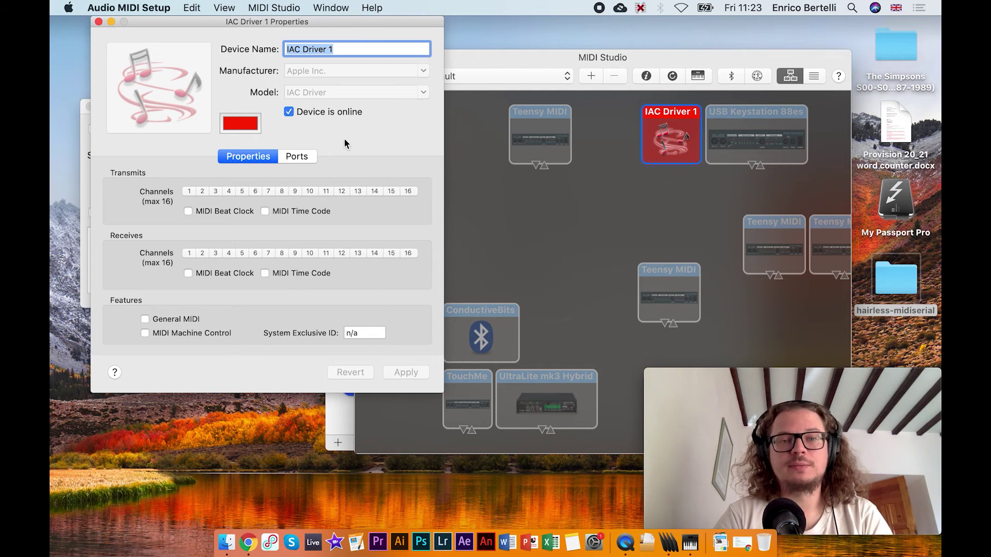
pyautogui.click(289, 112)
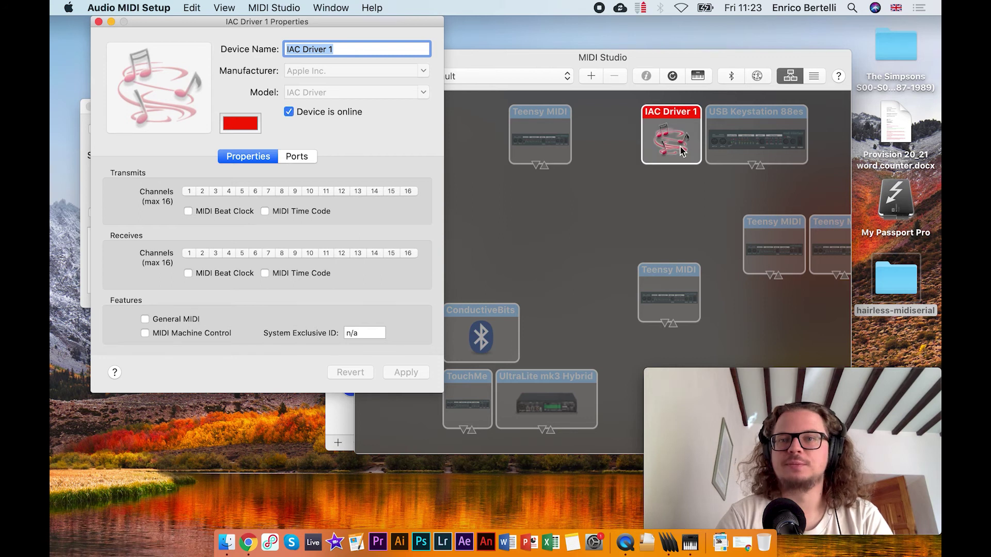
# Close the IAC Driver 1 properties and MIDI Studio, and switch back to Hairless MIDI<->Serial Bridge
pyautogui.click(98, 23)
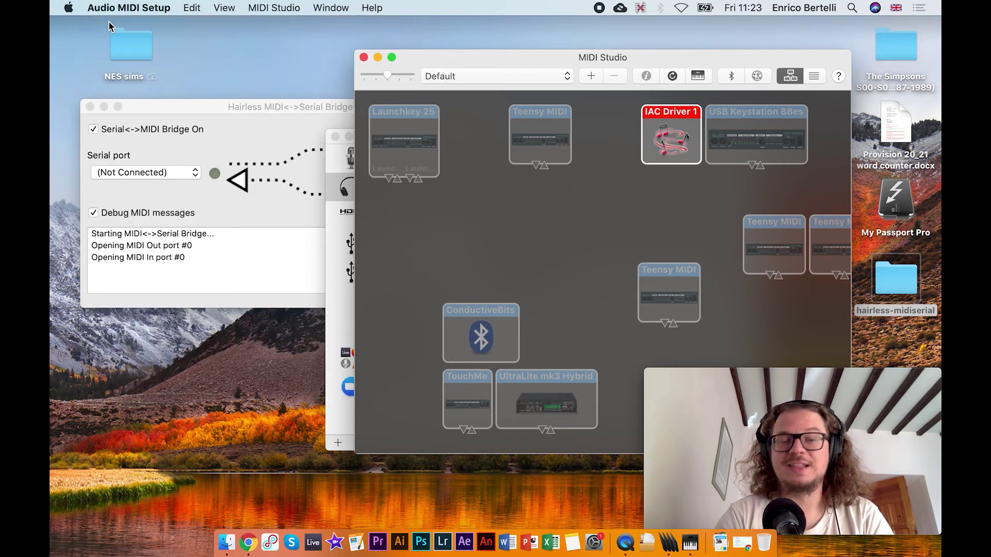
pyautogui.click(364, 58)
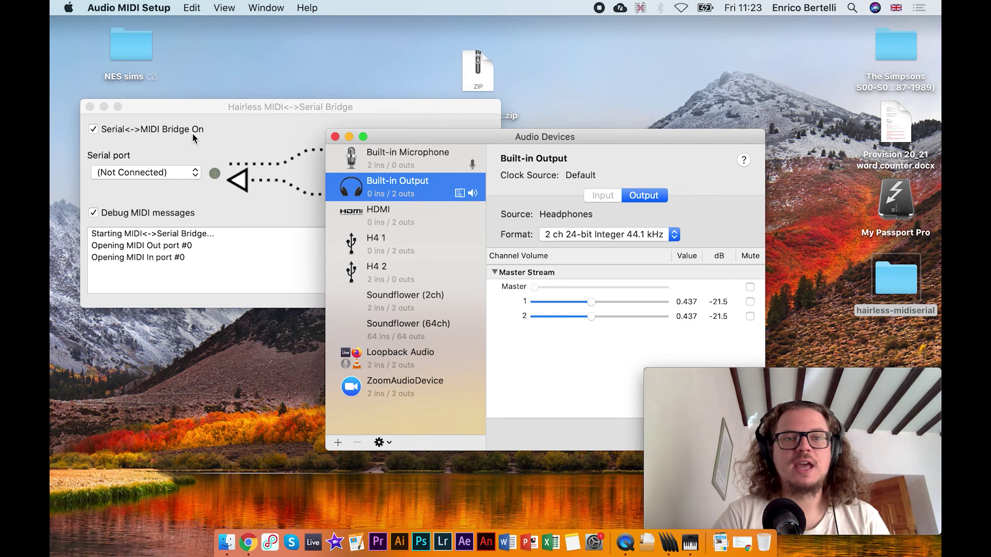
pyautogui.click(230, 120)
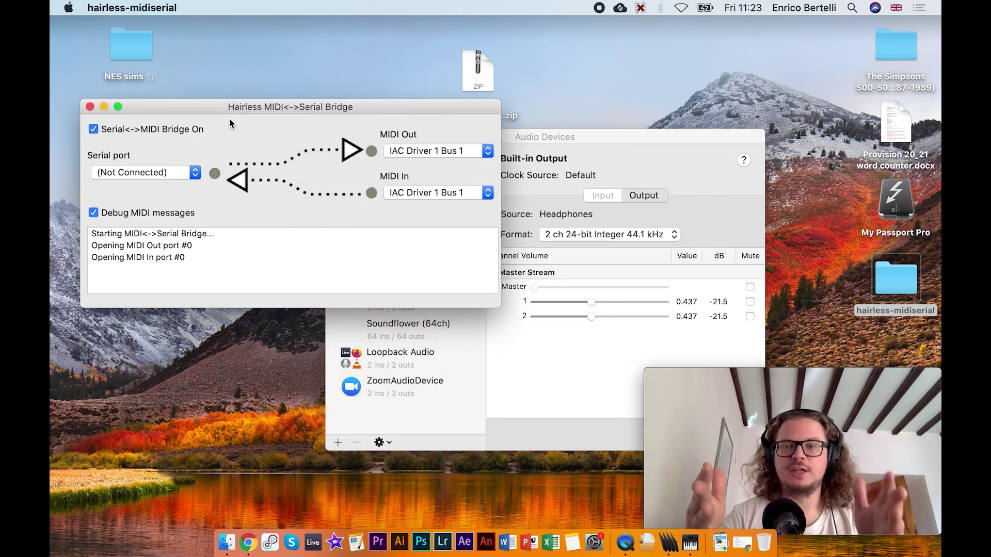